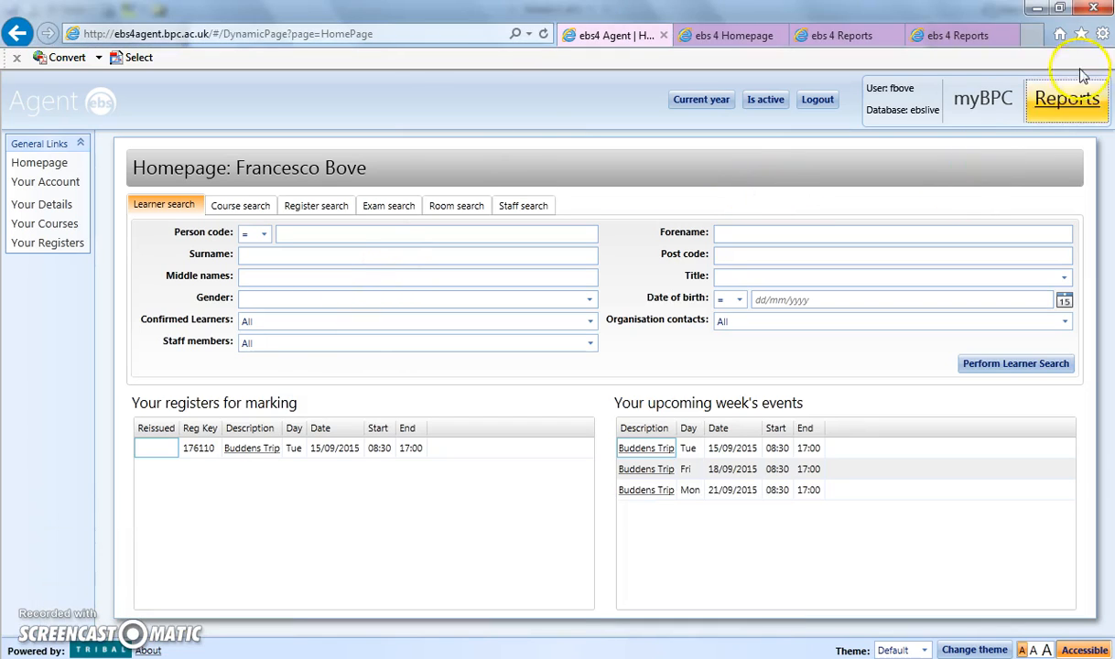
Step: Switch to the ebs 4 reports homepage and browse the Class Lists and Enrolments folders down to the BP63s reports
{"action": "left_click", "coordinate": [734, 36]}
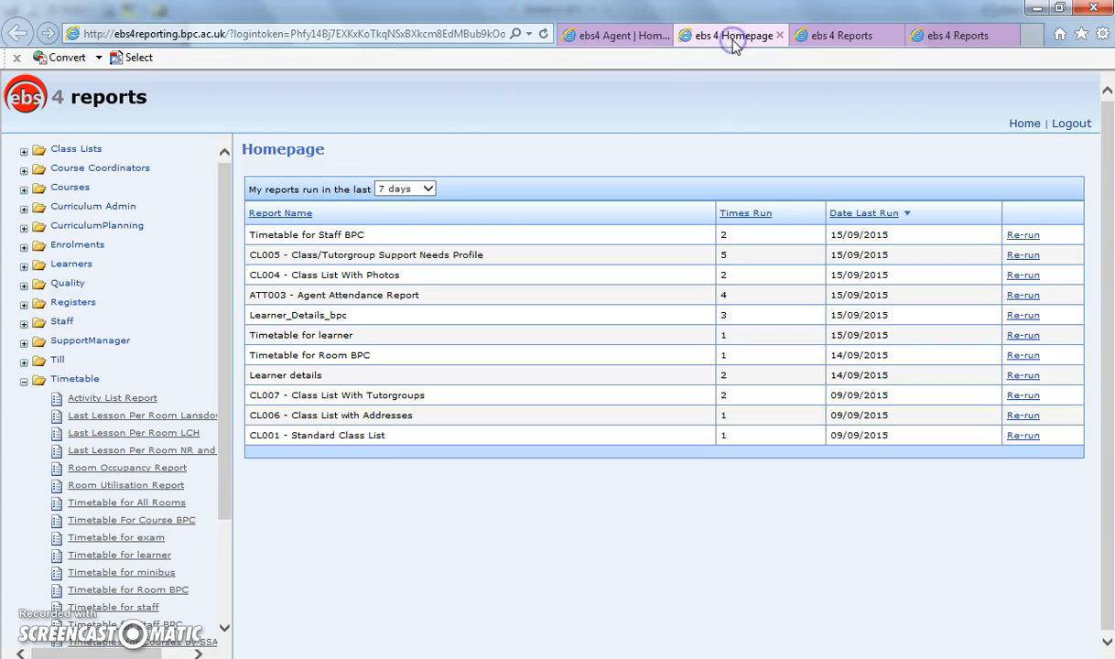
{"action": "left_click", "coordinate": [24, 381]}
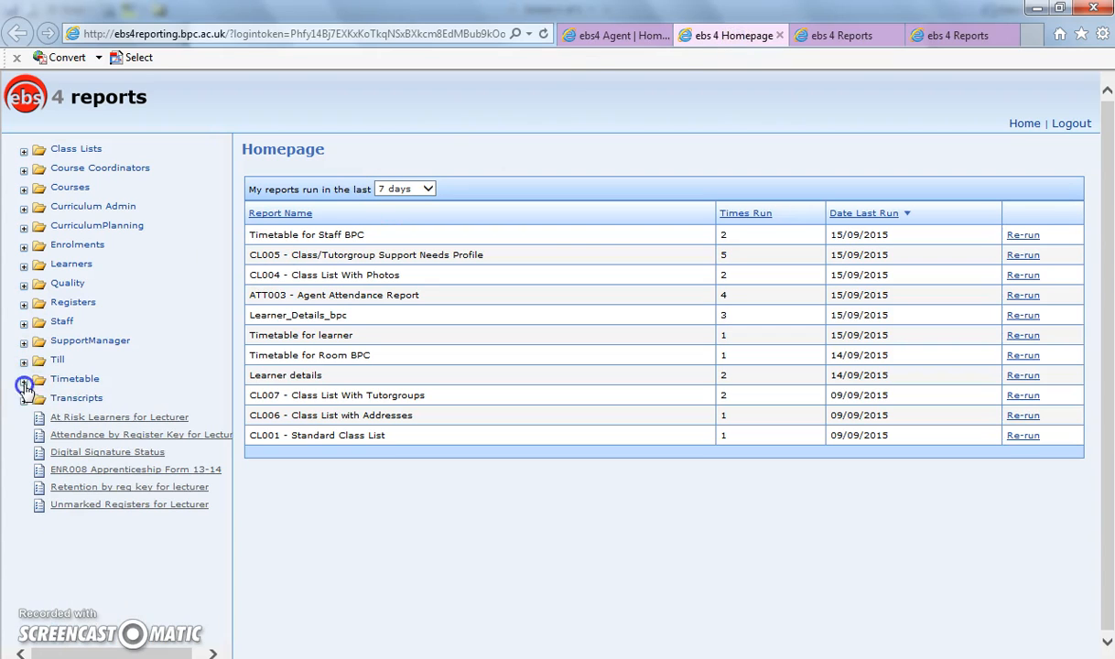
{"action": "left_click", "coordinate": [24, 152]}
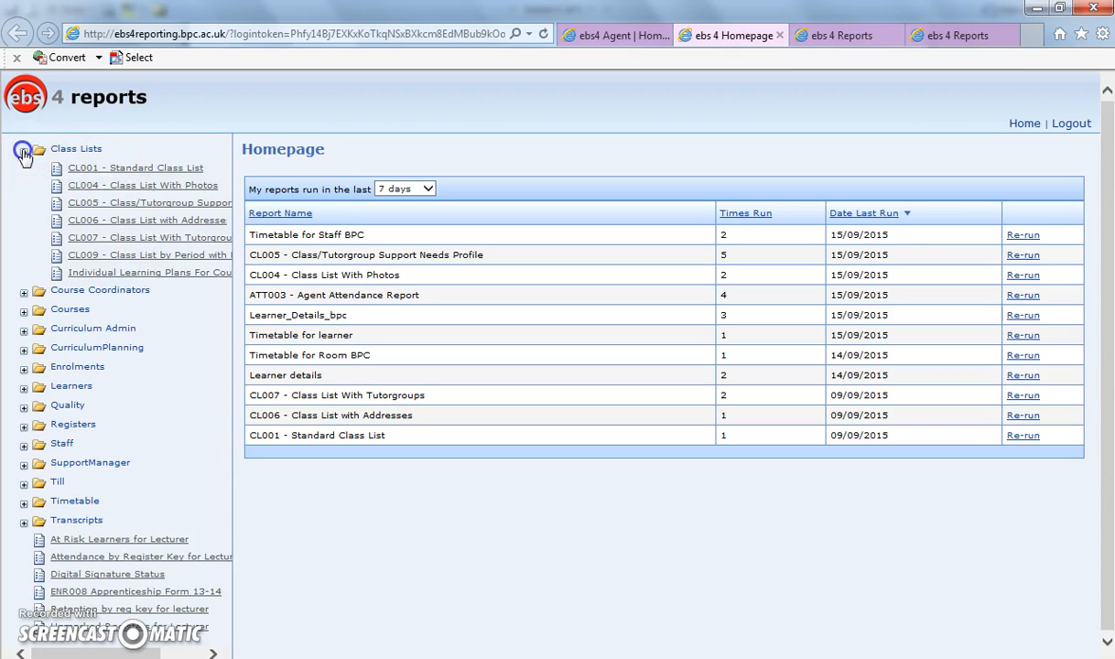
{"action": "left_click", "coordinate": [24, 152]}
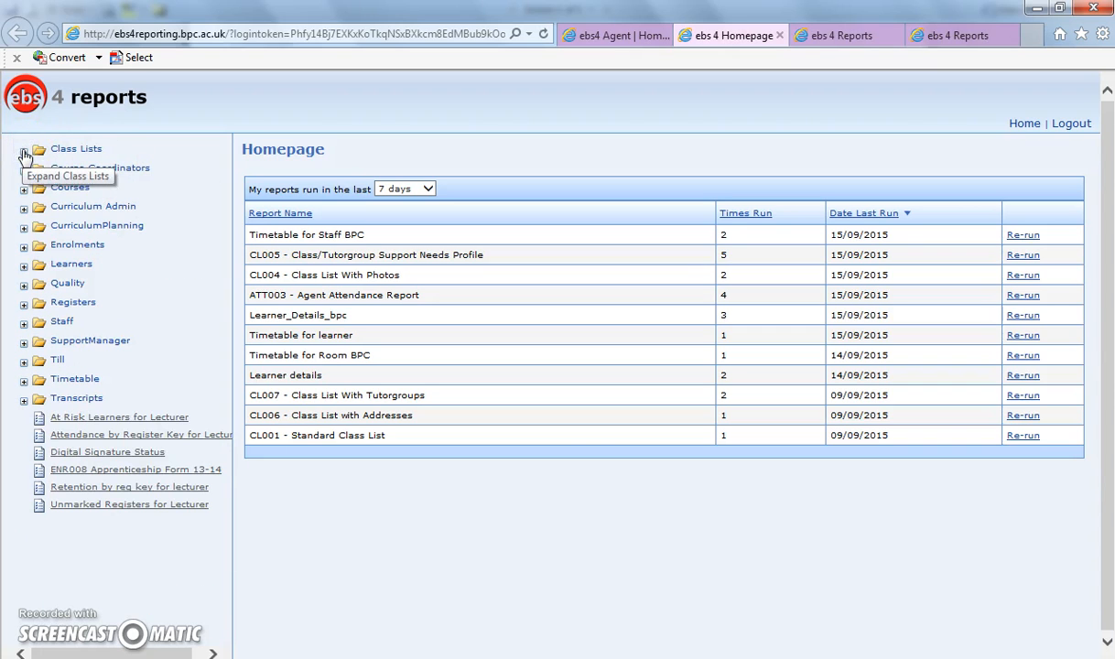
{"action": "left_click", "coordinate": [23, 172]}
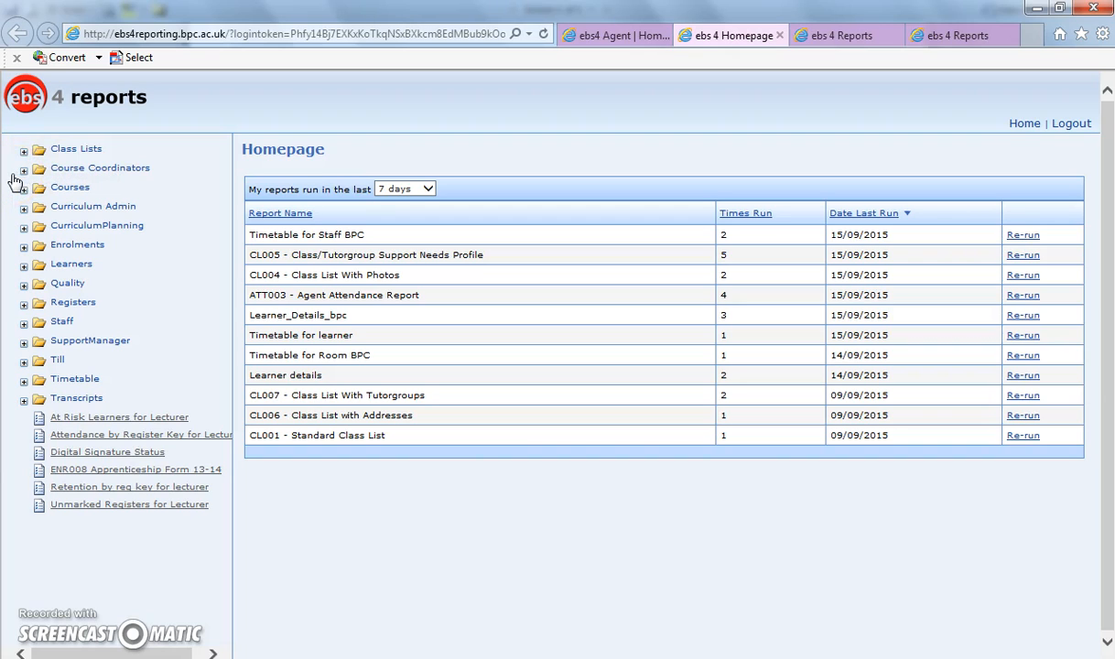
{"action": "left_click", "coordinate": [24, 247]}
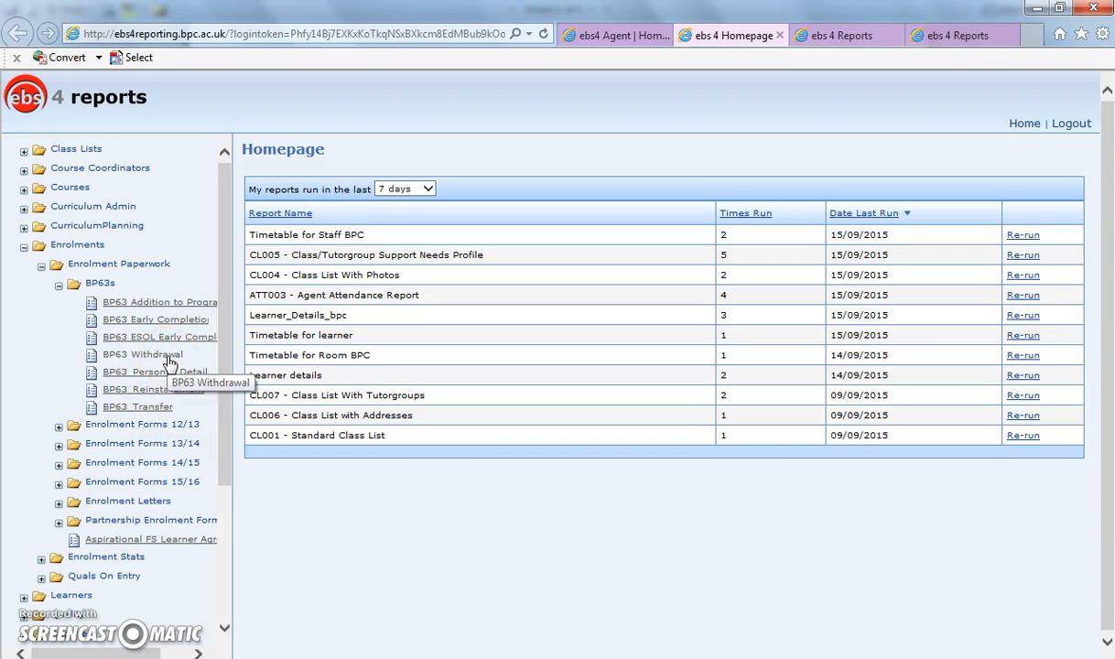
Step: Bring up the already open BP63 Withdrawal report and set its year to 15-16
{"action": "left_click", "coordinate": [851, 35]}
{"action": "left_click", "coordinate": [943, 35]}
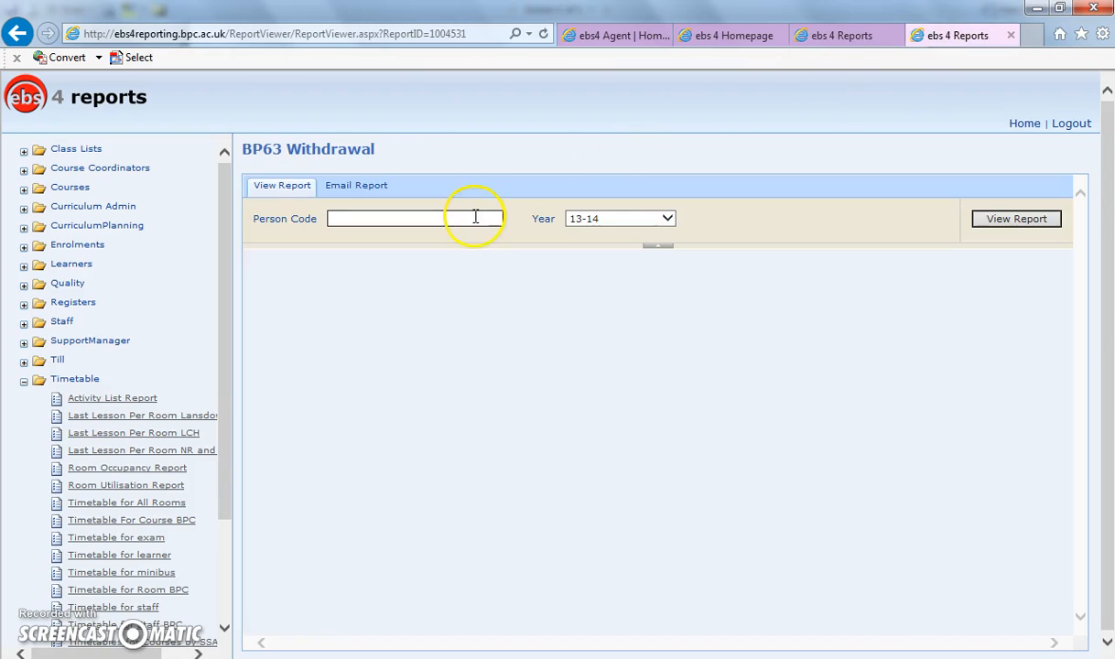
{"action": "left_click", "coordinate": [667, 219]}
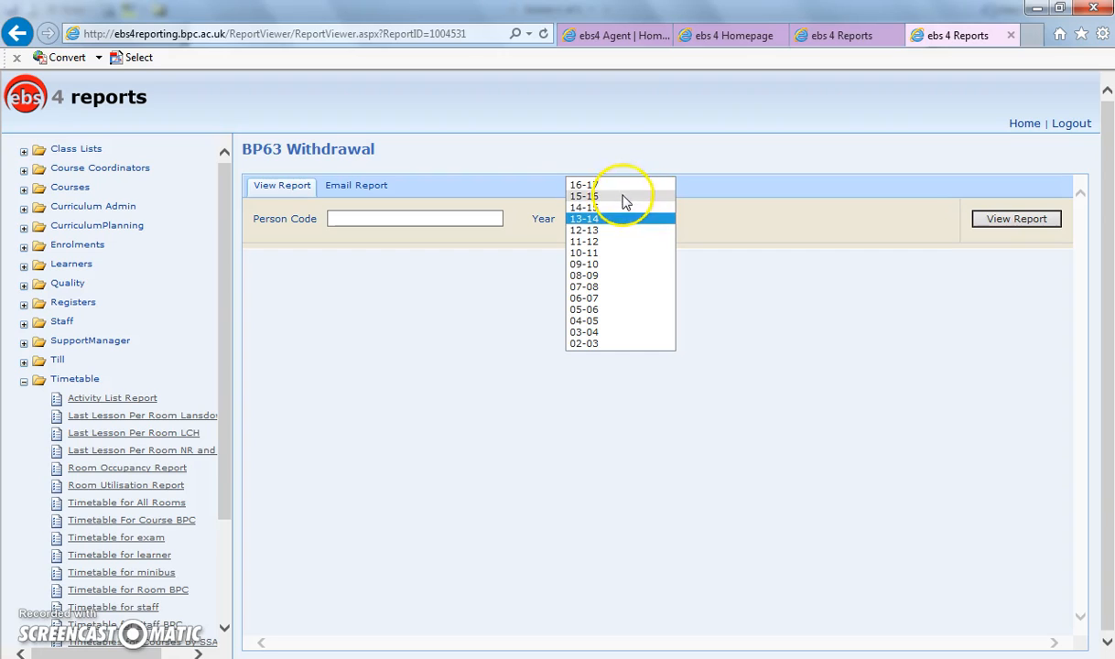
{"action": "left_click", "coordinate": [622, 196]}
{"action": "left_click", "coordinate": [578, 225]}
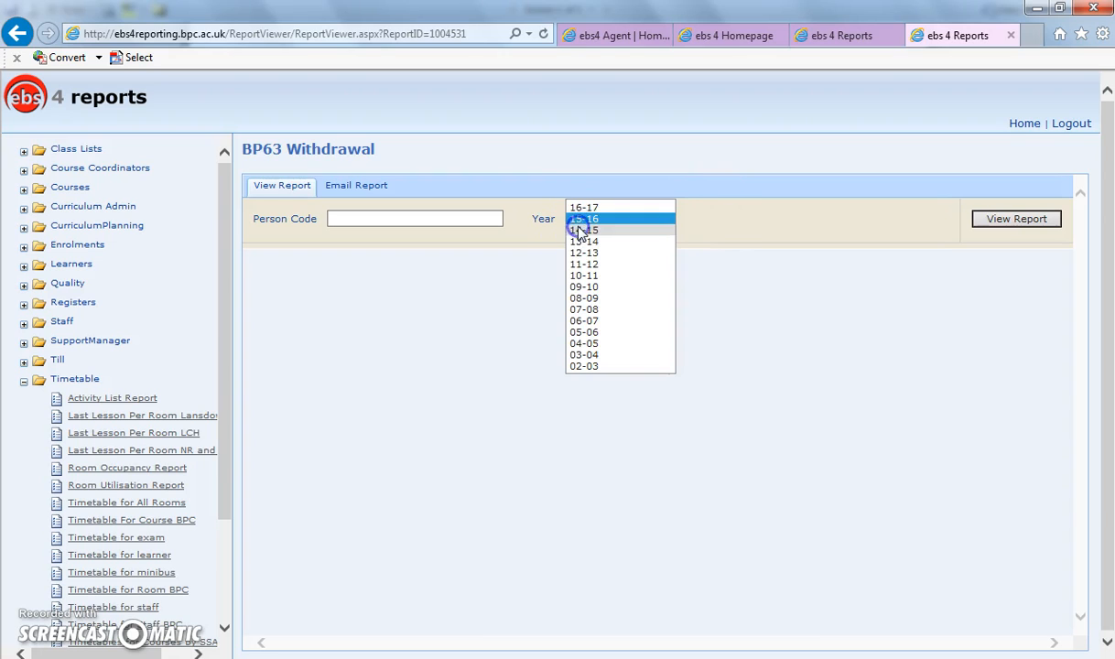
{"action": "left_click", "coordinate": [578, 219]}
{"action": "left_click", "coordinate": [466, 218]}
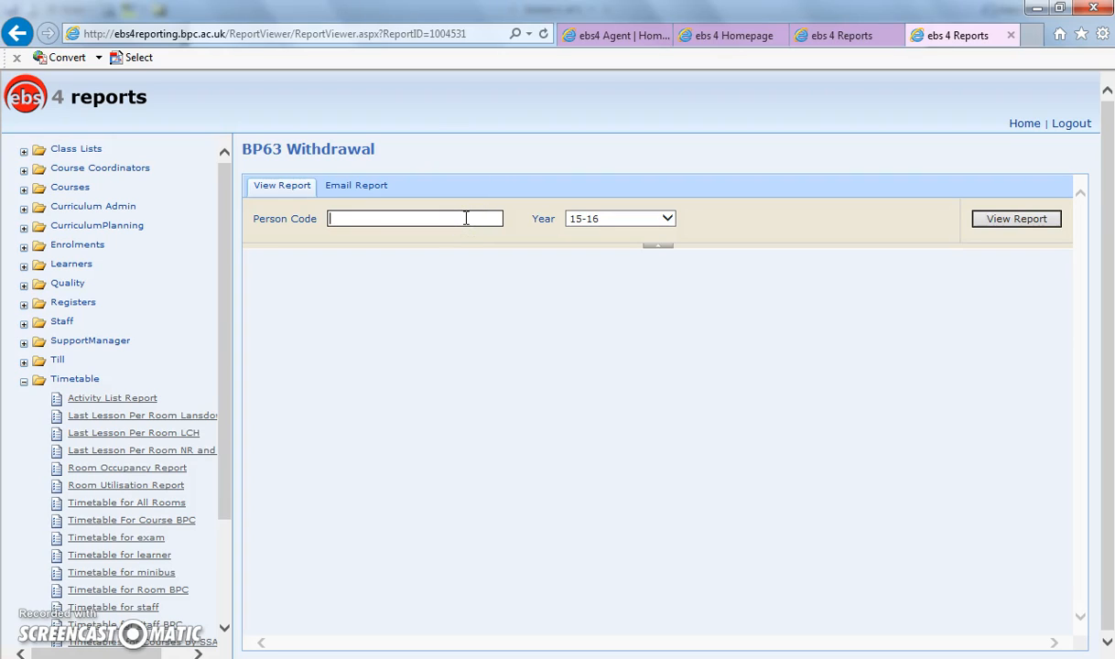
Step: Switch to ebs4 Agent and search for the learner by forename to bring up the learner's details
{"action": "left_click", "coordinate": [625, 37]}
{"action": "left_click", "coordinate": [720, 234]}
{"action": "type", "text": "Garth"}
{"action": "key", "text": "Tab"}
{"action": "left_click", "coordinate": [1025, 364]}
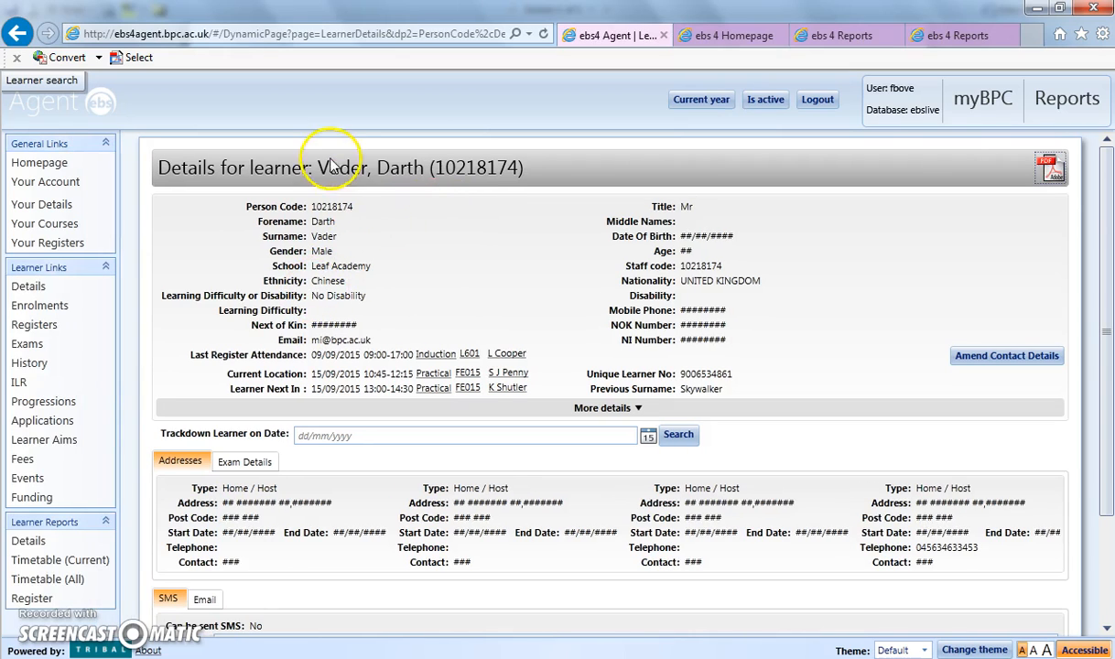
Step: Copy the learner's person code from the details heading into the BP63 Withdrawal report and run the report
{"action": "left_click_drag", "start_coordinate": [435, 167], "coordinate": [508, 168]}
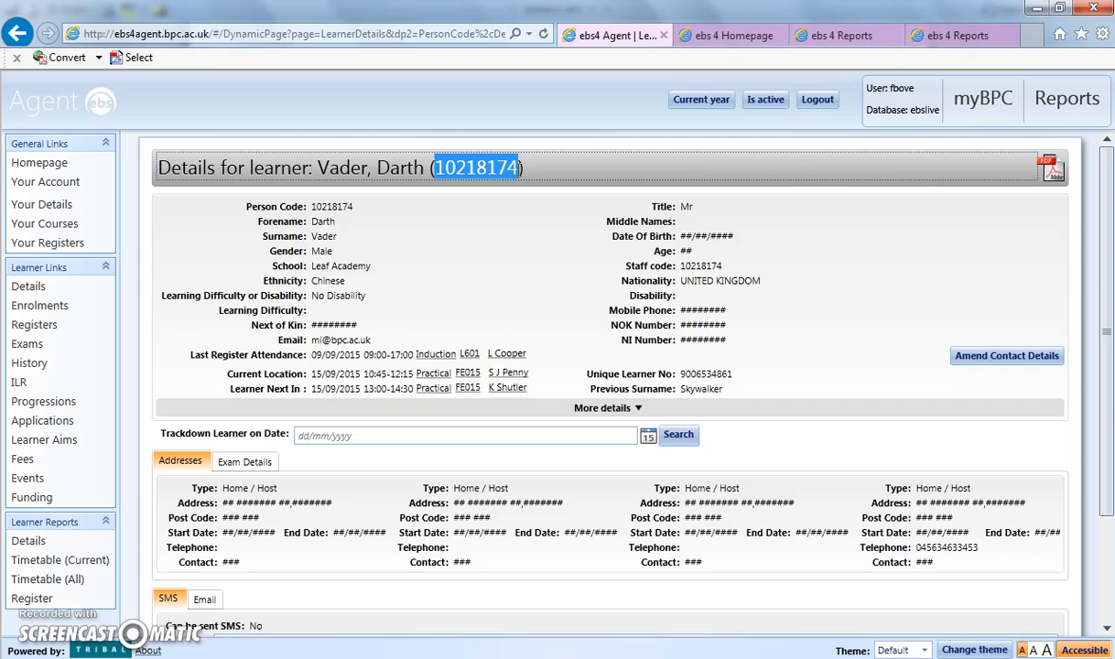
{"action": "right_click", "coordinate": [494, 168]}
{"action": "left_click", "coordinate": [470, 161]}
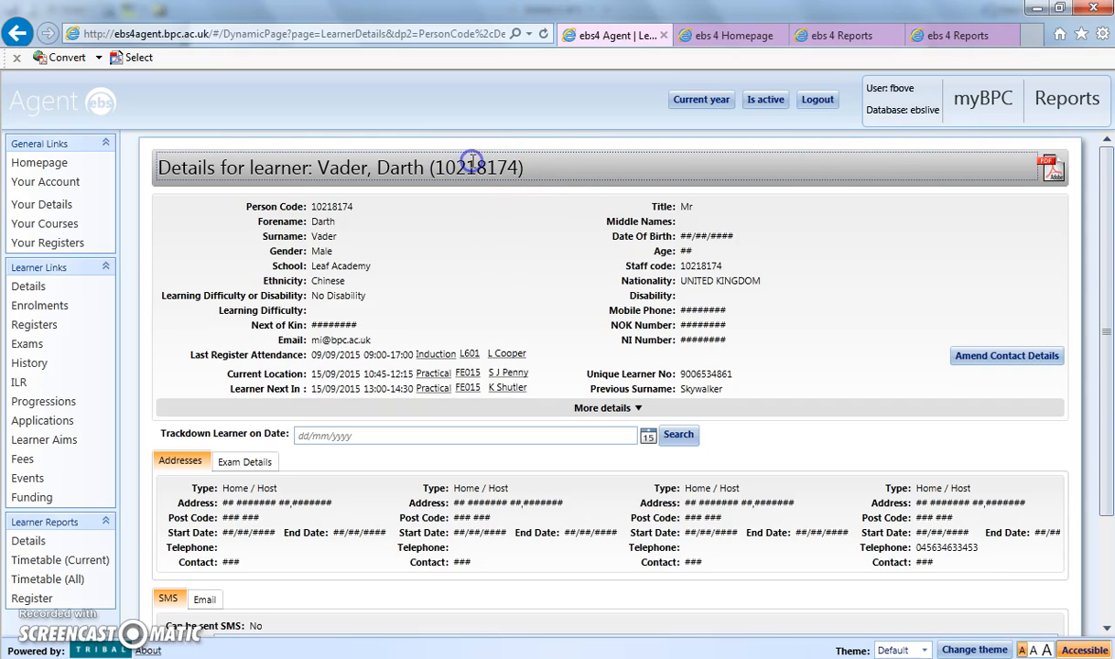
{"action": "left_click_drag", "start_coordinate": [438, 167], "coordinate": [490, 168]}
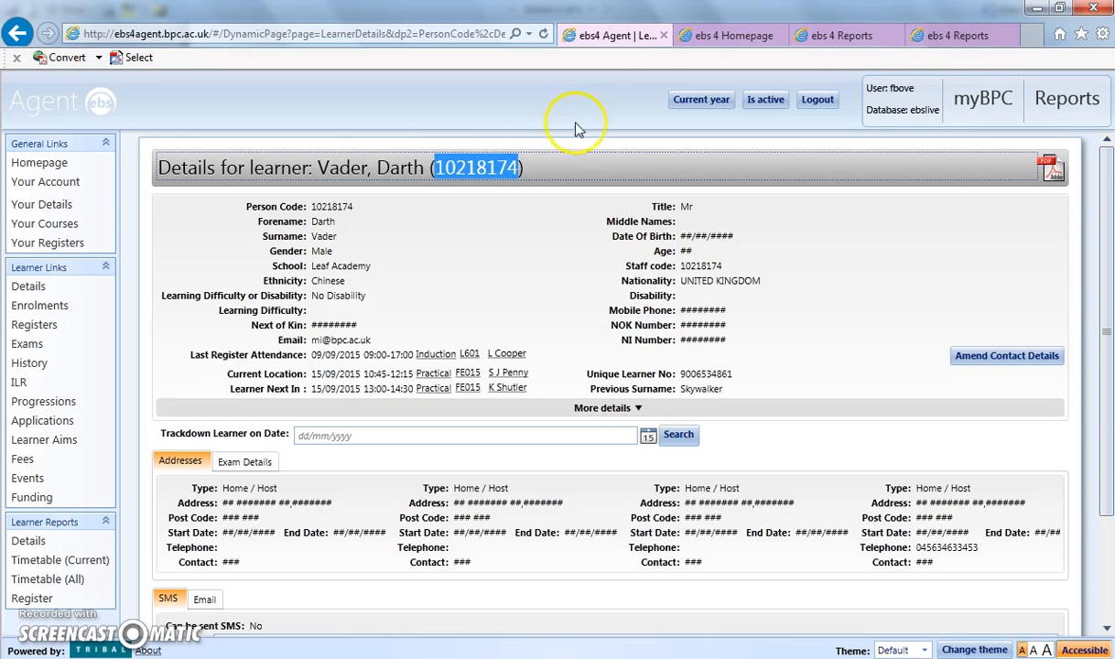
{"action": "left_click", "coordinate": [955, 36]}
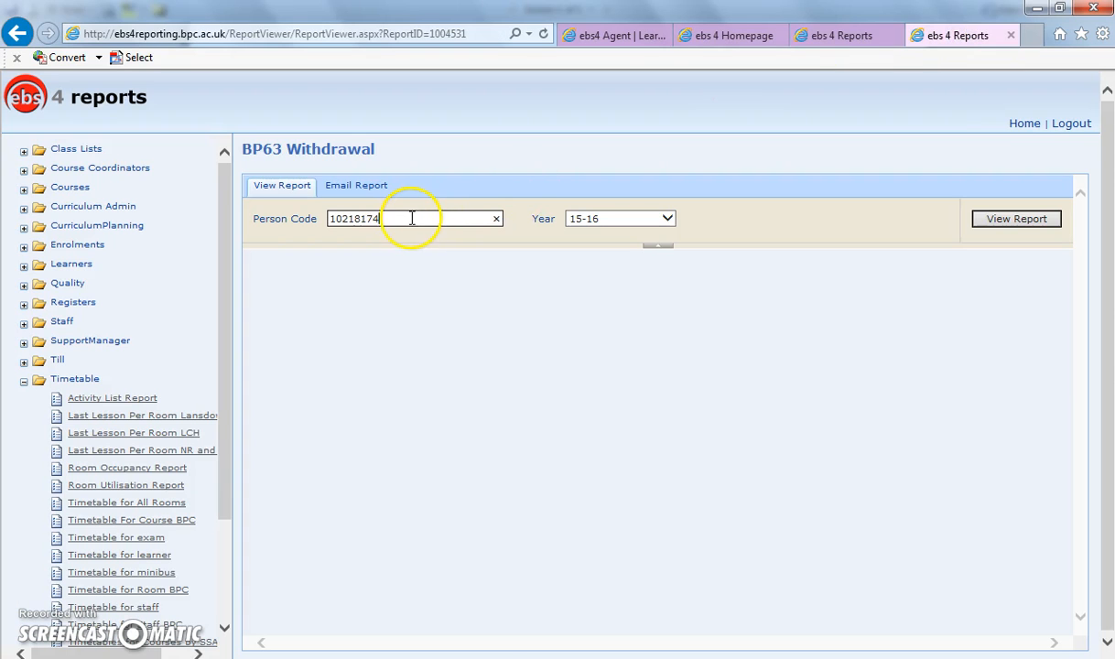
{"action": "left_click", "coordinate": [995, 218]}
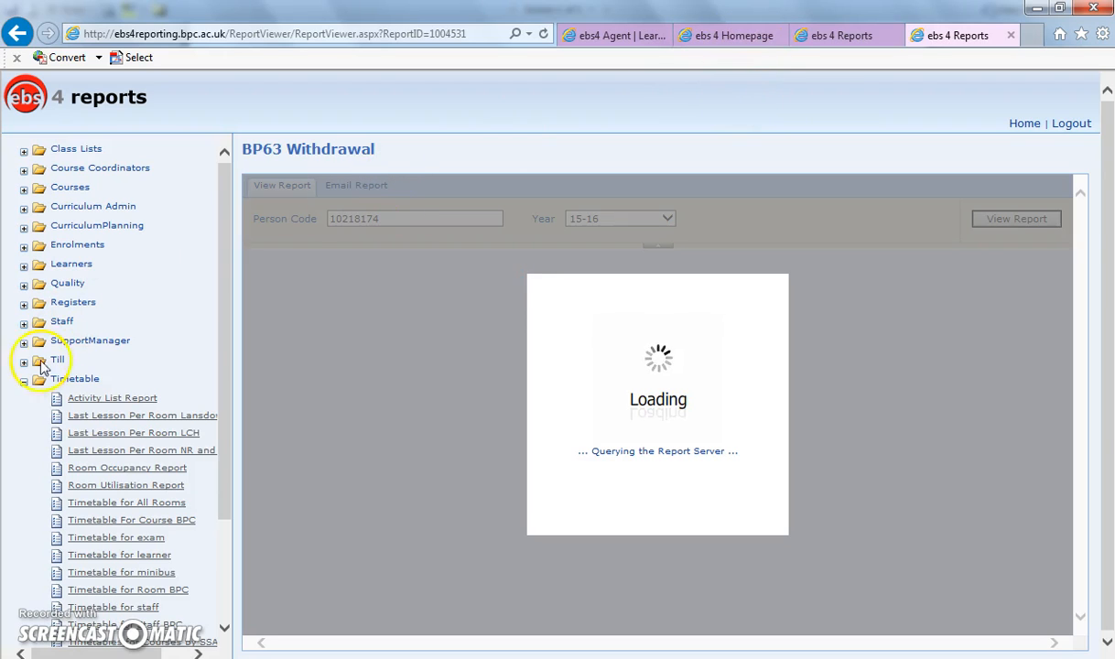
Step: Look through the available Timetable reports and the generated learner withdrawal form
{"action": "left_click_drag", "start_coordinate": [227, 292], "coordinate": [220, 406]}
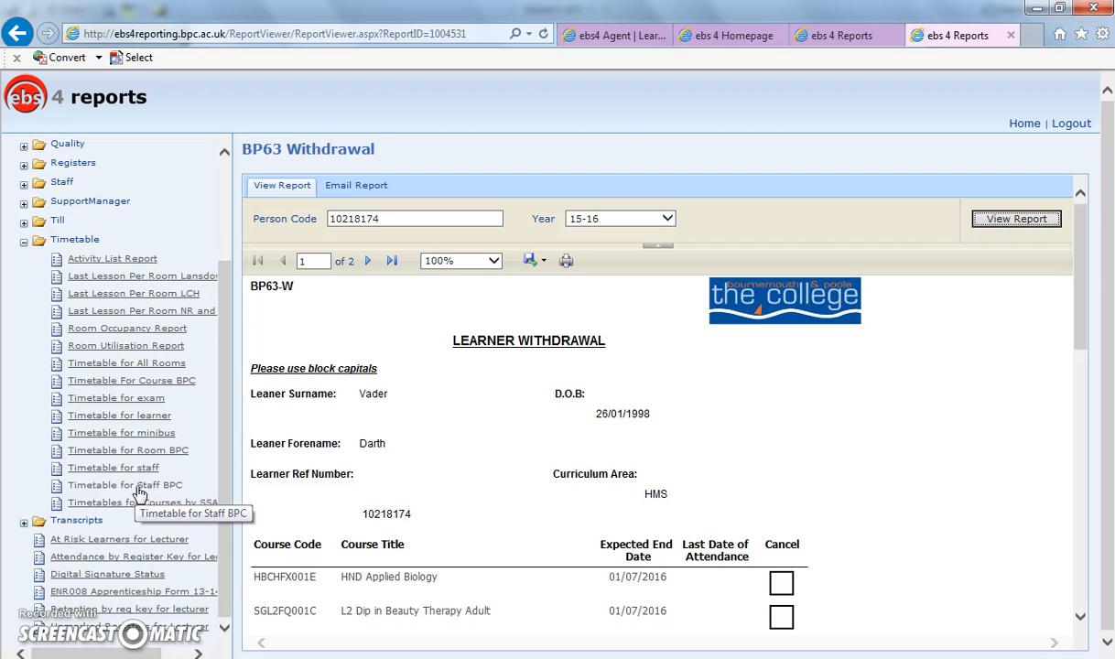
{"action": "left_click", "coordinate": [143, 449]}
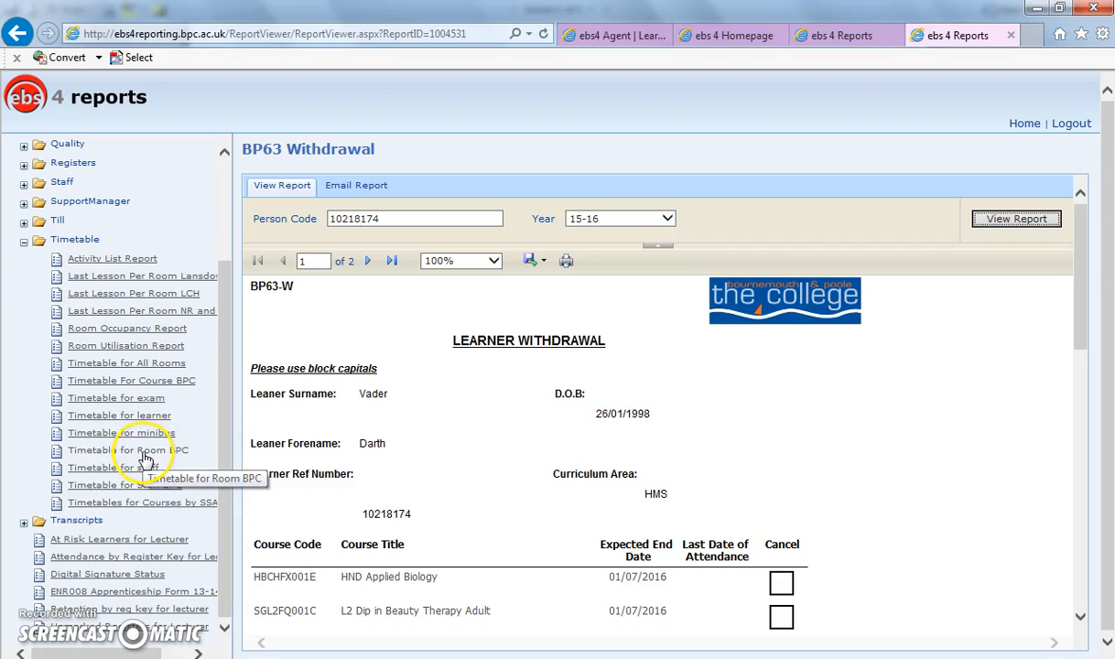
{"action": "left_click", "coordinate": [181, 388]}
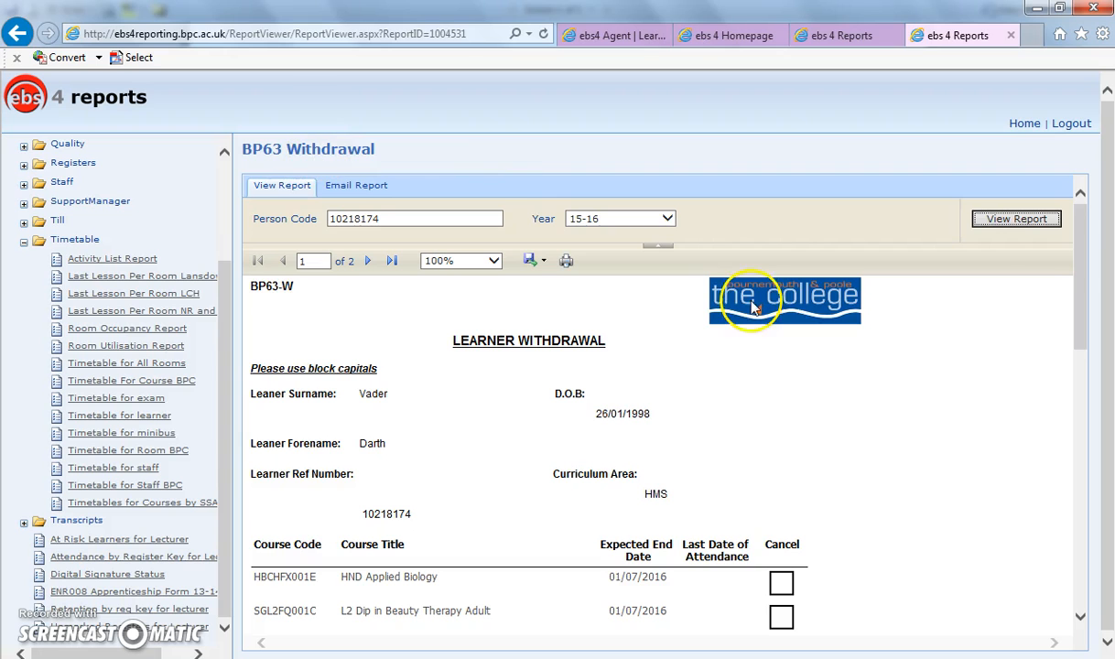
{"action": "left_click_drag", "start_coordinate": [1076, 247], "coordinate": [1075, 198]}
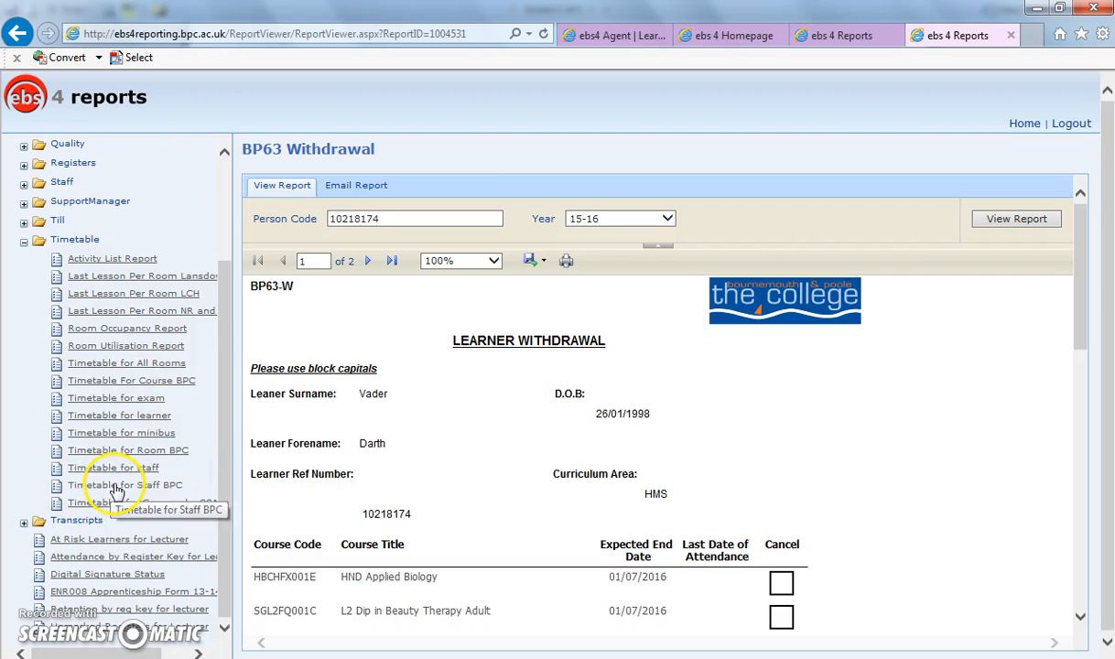
Step: Bring up the open Timetable for Staff BPC report and select session 15-16 and the staff member
{"action": "left_click", "coordinate": [858, 38]}
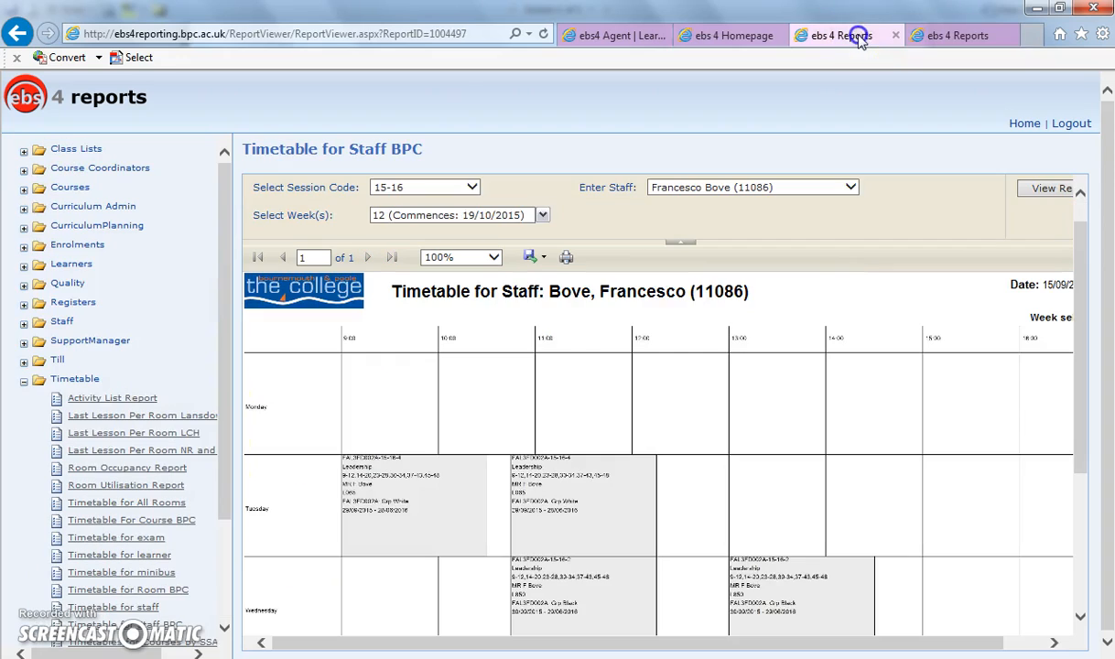
{"action": "left_click", "coordinate": [448, 186]}
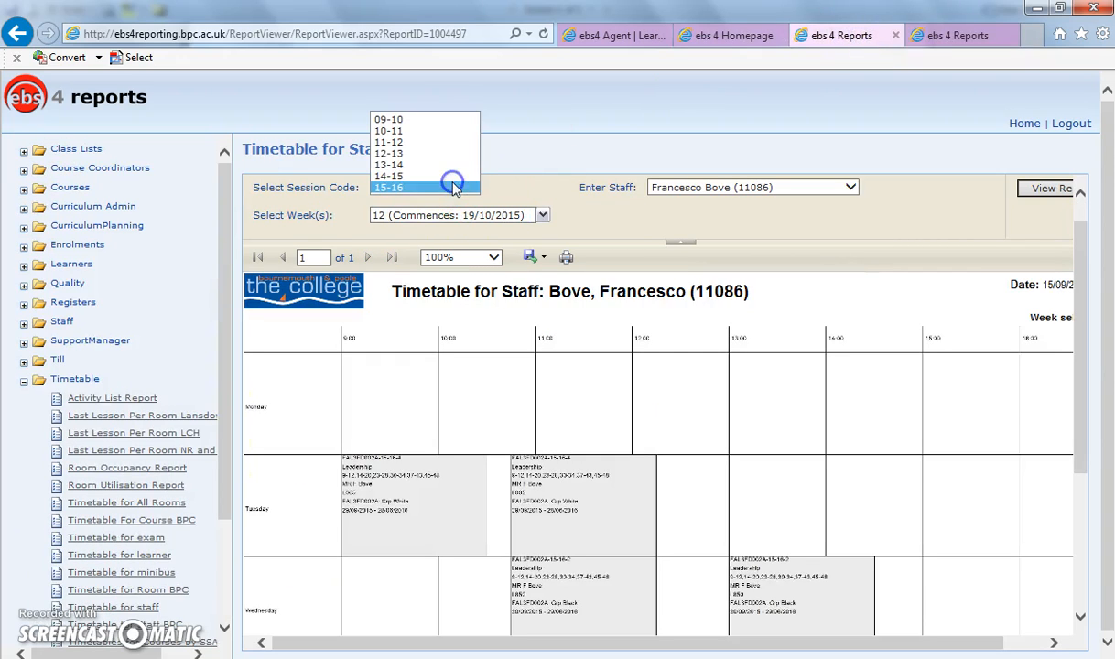
{"action": "left_click", "coordinate": [389, 187]}
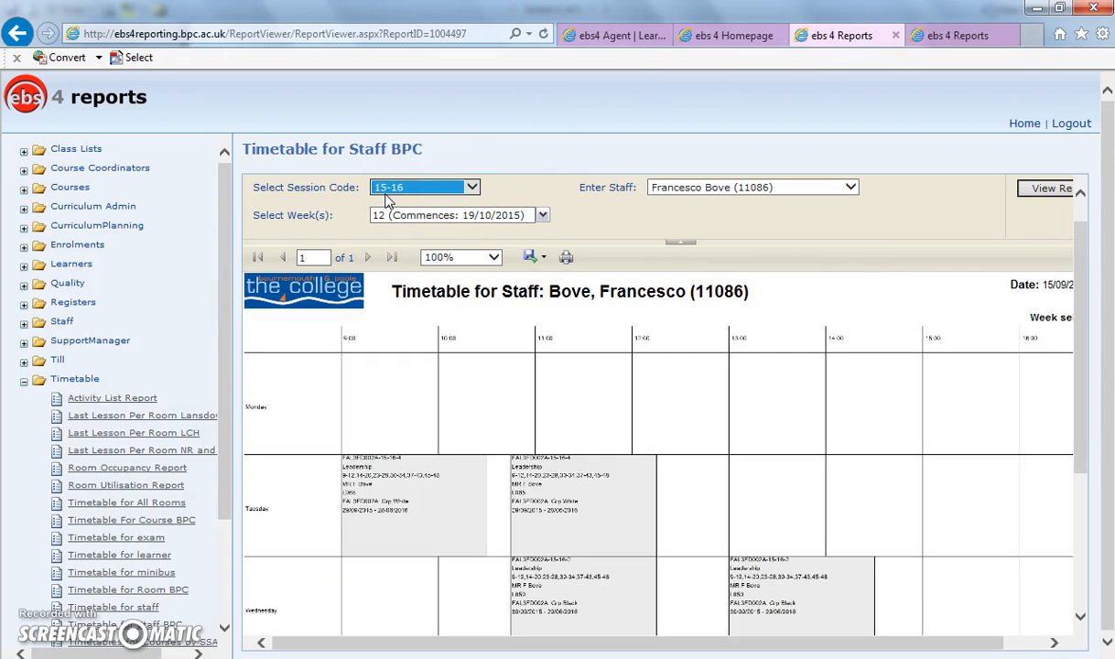
{"action": "left_click", "coordinate": [747, 186]}
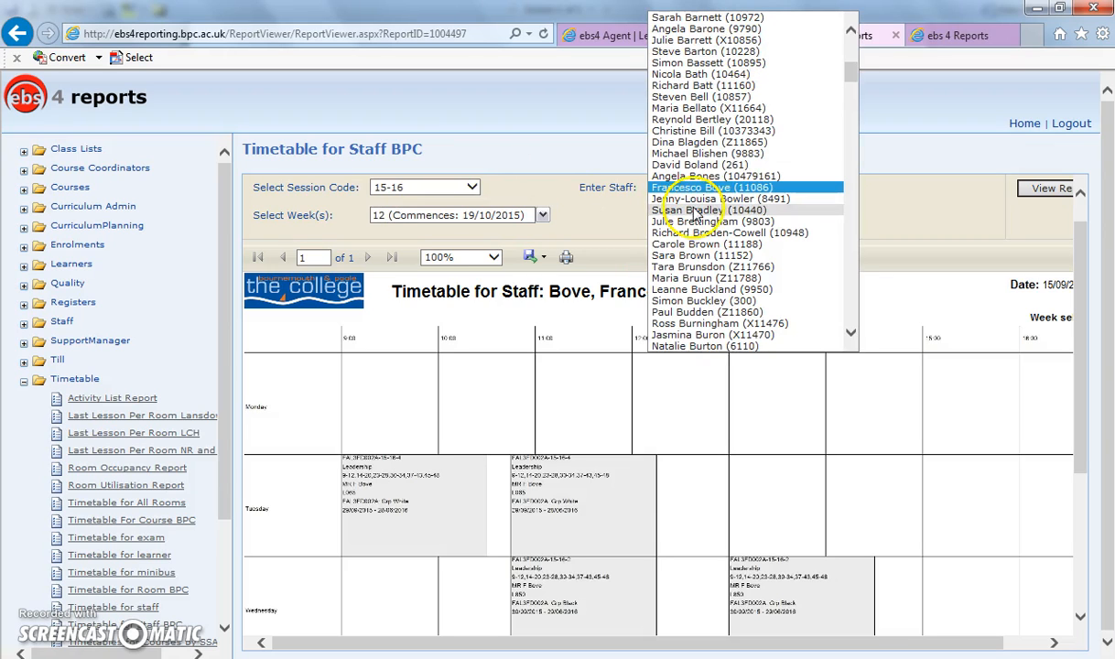
{"action": "left_click", "coordinate": [701, 189]}
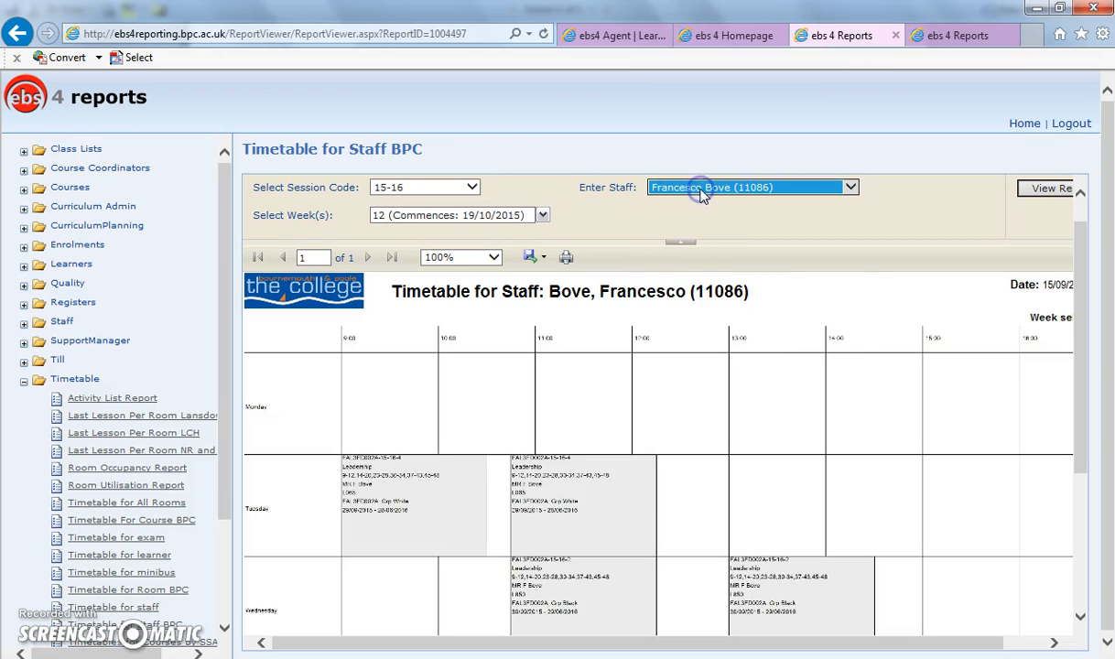
Step: Try clearing week 12 in the staff timetable's week selection and look through the earlier weeks
{"action": "left_click", "coordinate": [543, 215]}
{"action": "mouse_move", "coordinate": [529, 275]}
{"action": "left_mouse_down"}
{"action": "mouse_move", "coordinate": [526, 314]}
{"action": "mouse_move", "coordinate": [525, 247]}
{"action": "mouse_move", "coordinate": [528, 264]}
{"action": "left_mouse_up"}
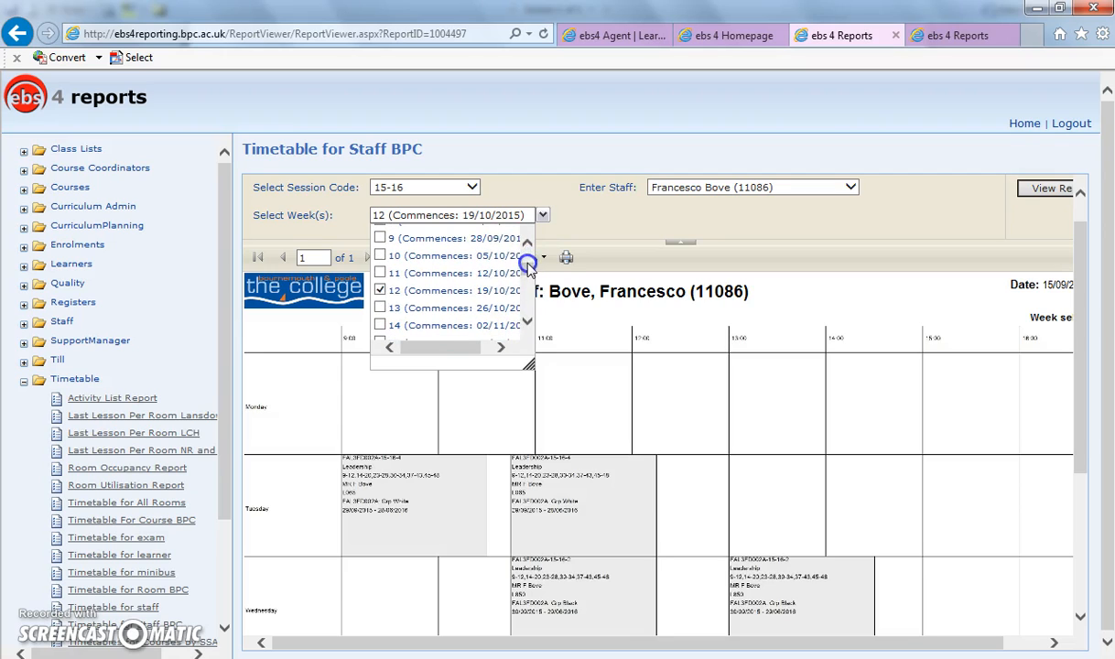
{"action": "left_click", "coordinate": [378, 293]}
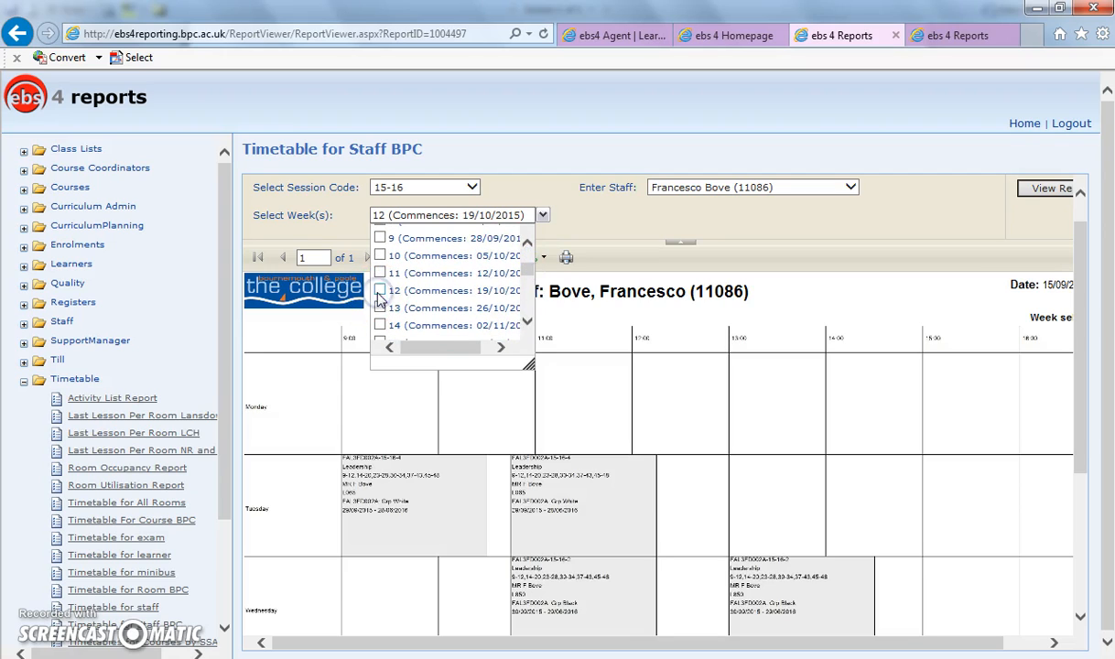
{"action": "left_click", "coordinate": [527, 260]}
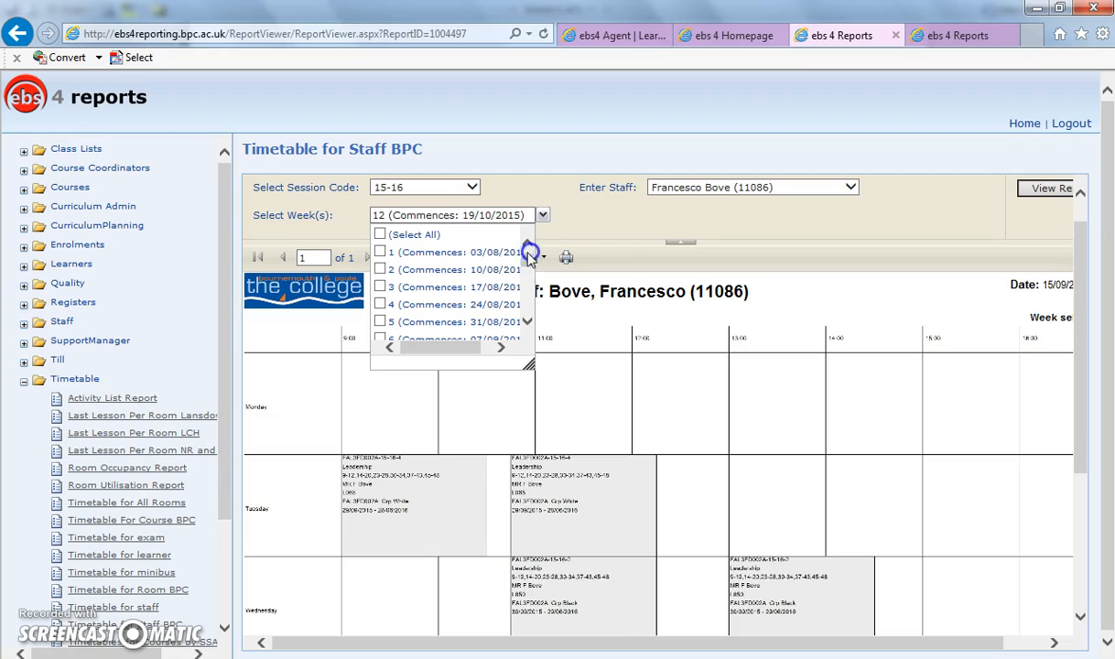
{"action": "left_click", "coordinate": [633, 227]}
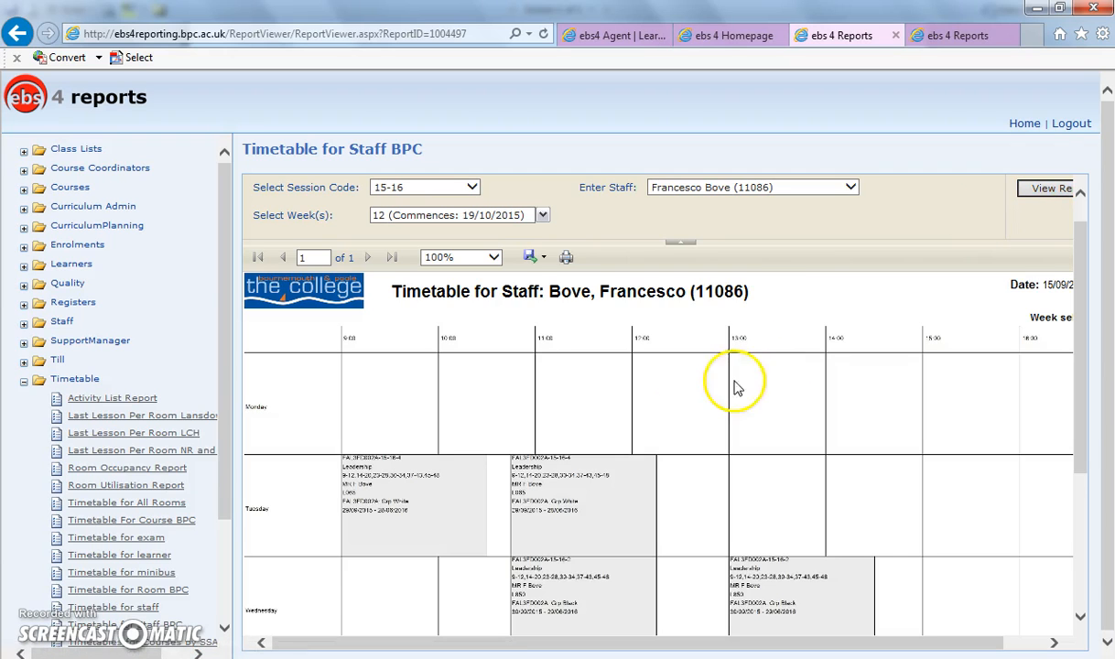
Step: Enlarge the staff timetable view to 200% and examine the Tuesday and Wednesday sessions
{"action": "mouse_move", "coordinate": [1077, 291]}
{"action": "left_mouse_down"}
{"action": "mouse_move", "coordinate": [1071, 441]}
{"action": "mouse_move", "coordinate": [1082, 296]}
{"action": "left_mouse_up"}
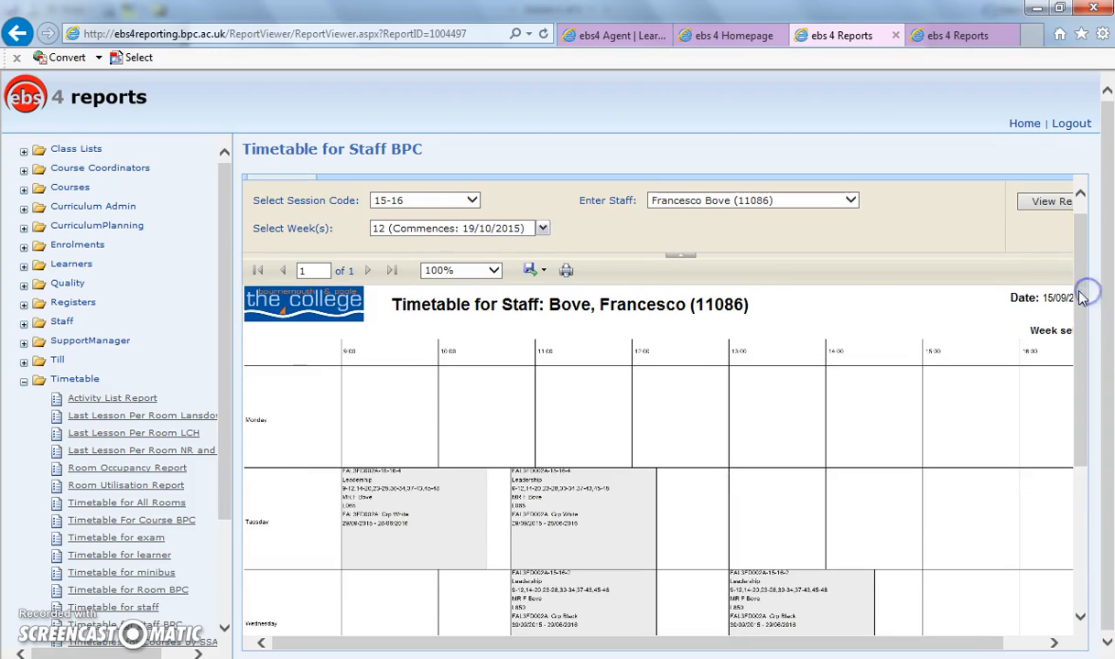
{"action": "left_click", "coordinate": [491, 270]}
{"action": "left_click", "coordinate": [479, 260]}
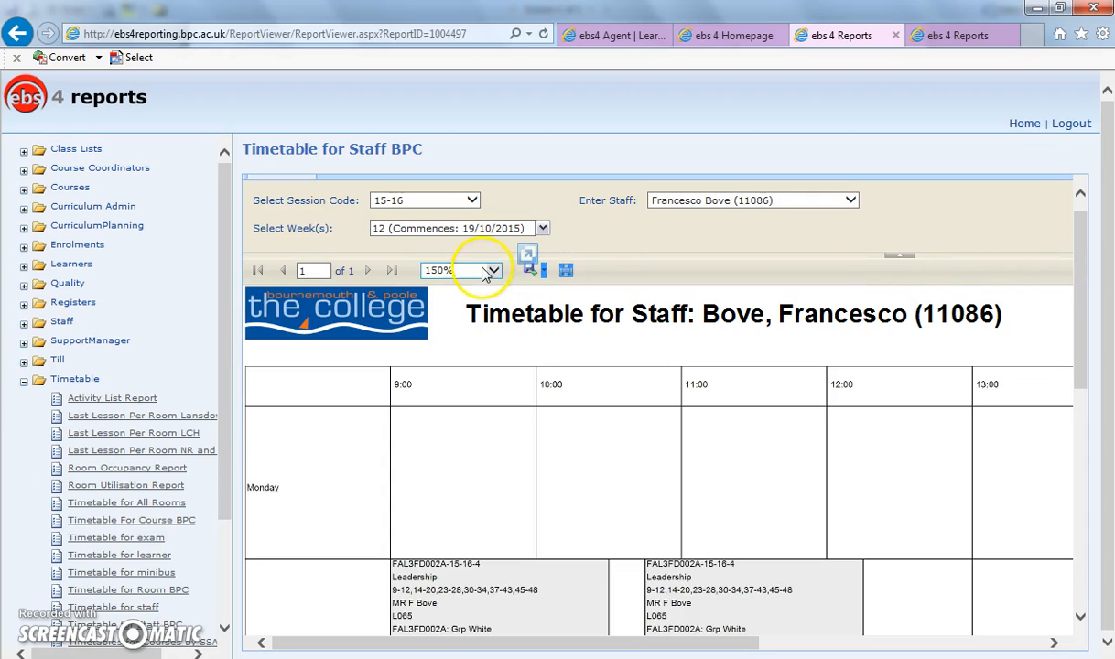
{"action": "left_click", "coordinate": [472, 270]}
{"action": "left_click", "coordinate": [462, 260]}
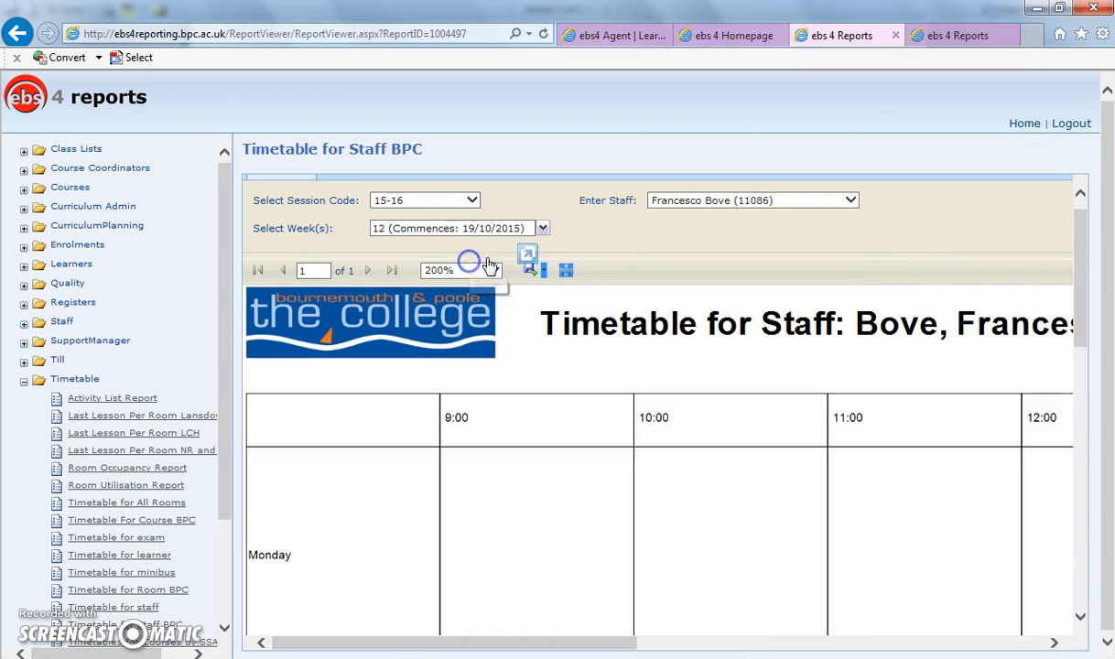
{"action": "left_click_drag", "start_coordinate": [1078, 257], "coordinate": [1077, 351]}
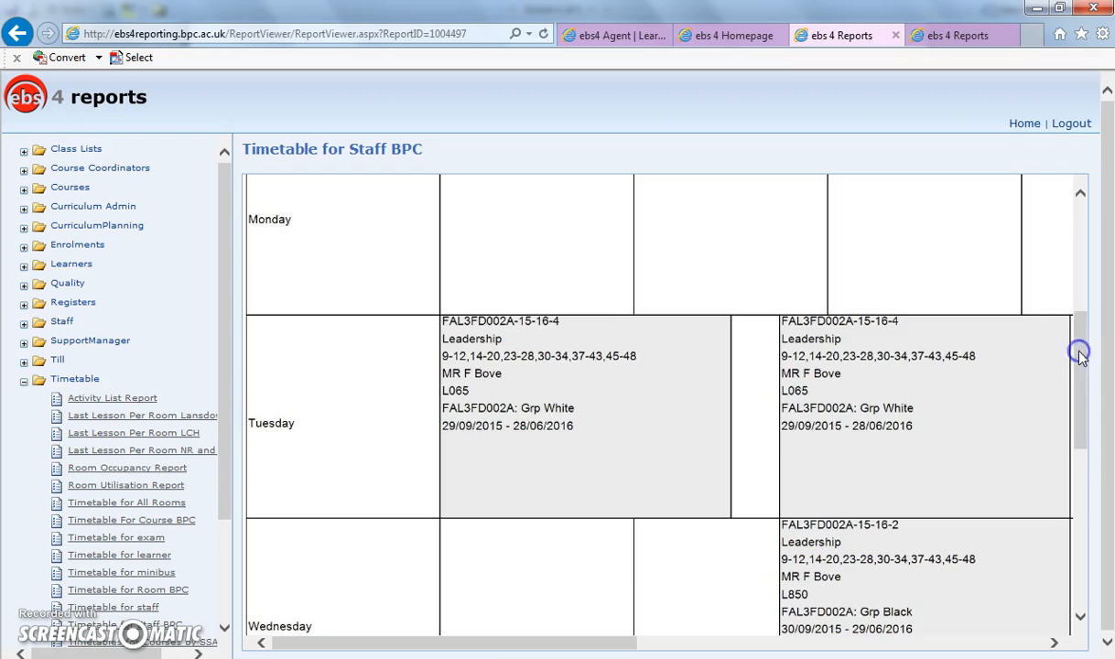
{"action": "left_click_drag", "start_coordinate": [543, 651], "coordinate": [644, 599]}
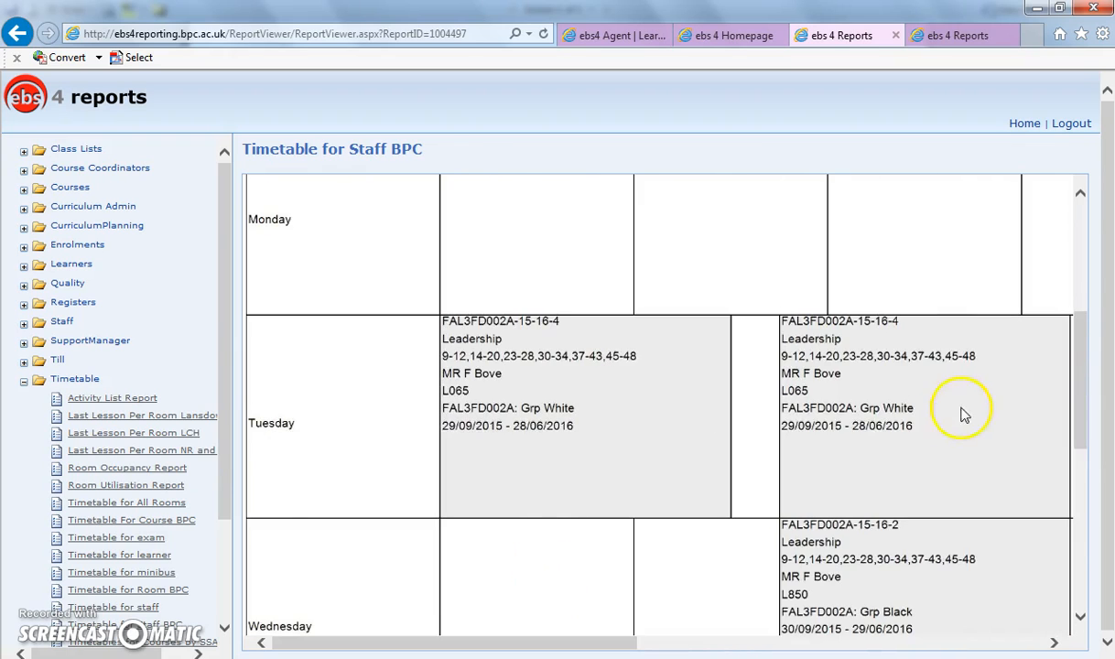
Step: Export the staff timetable report as a PDF
{"action": "left_click_drag", "start_coordinate": [1082, 342], "coordinate": [1059, 214]}
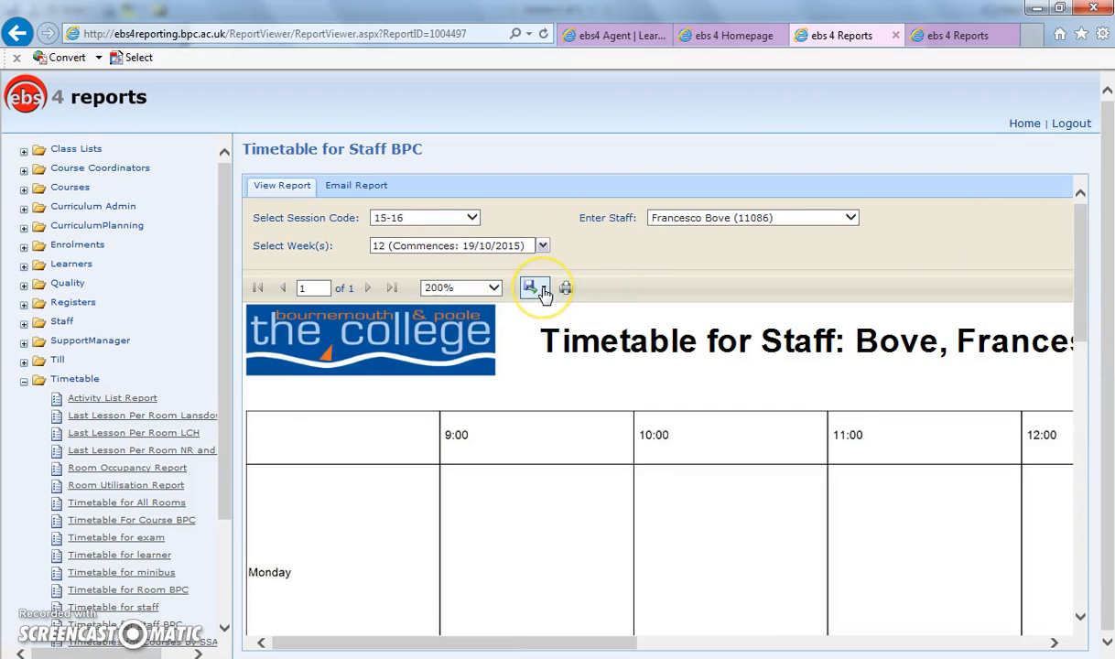
{"action": "left_click", "coordinate": [539, 291]}
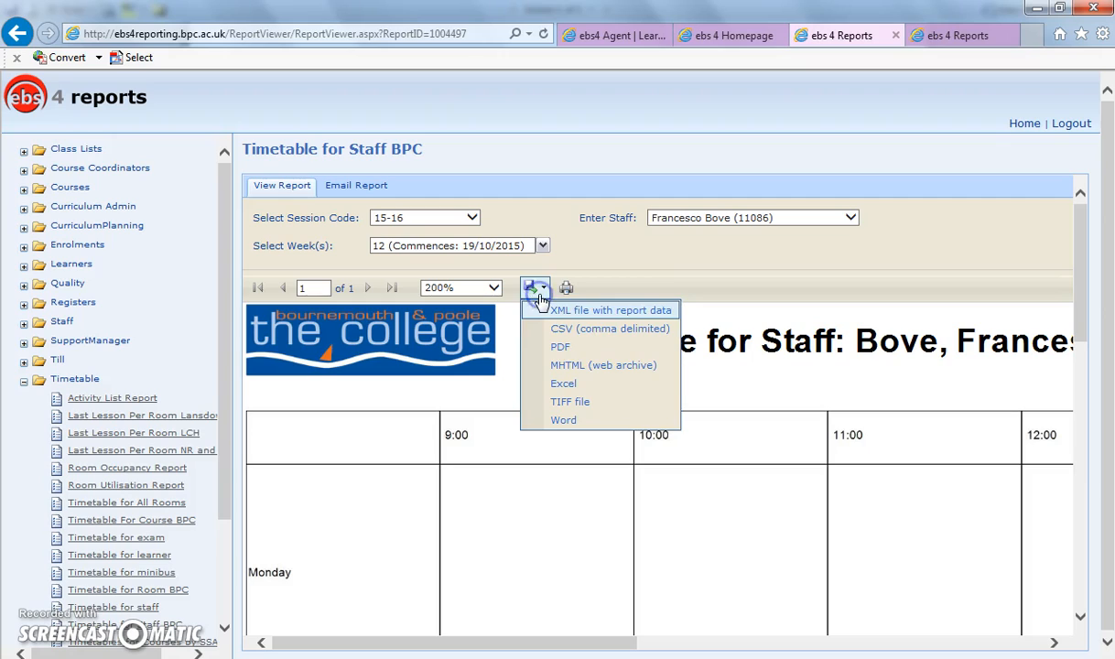
{"action": "left_click", "coordinate": [561, 352]}
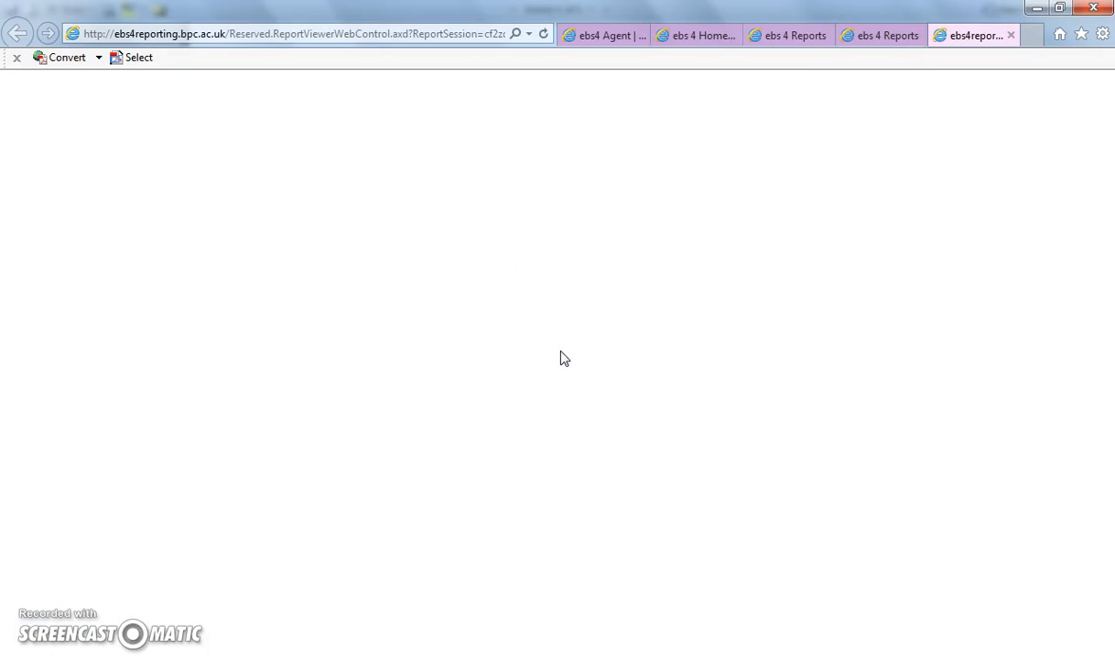